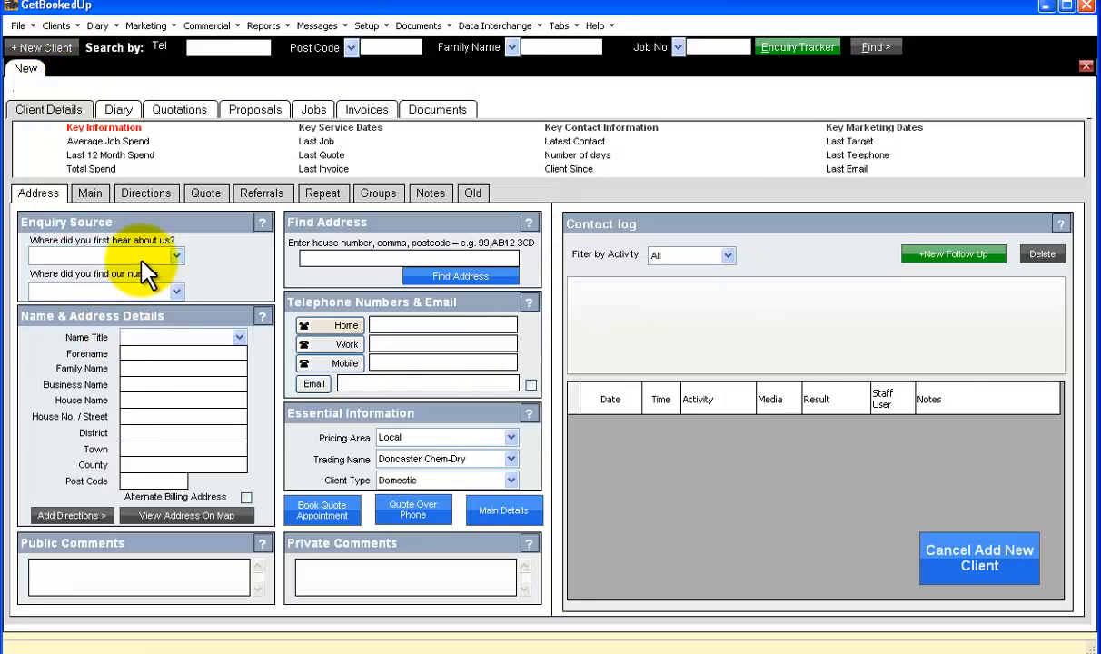
Set the enquiry source to Referral, with the number found via BT Yellow Pages.
click(141, 258)
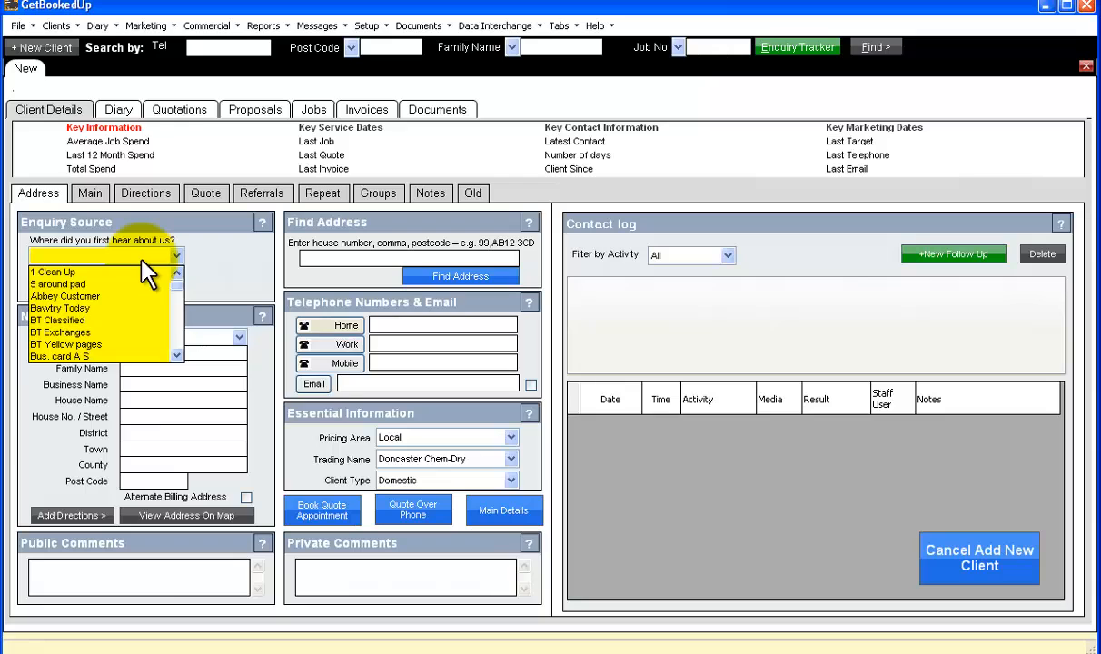
key(r)
click(142, 258)
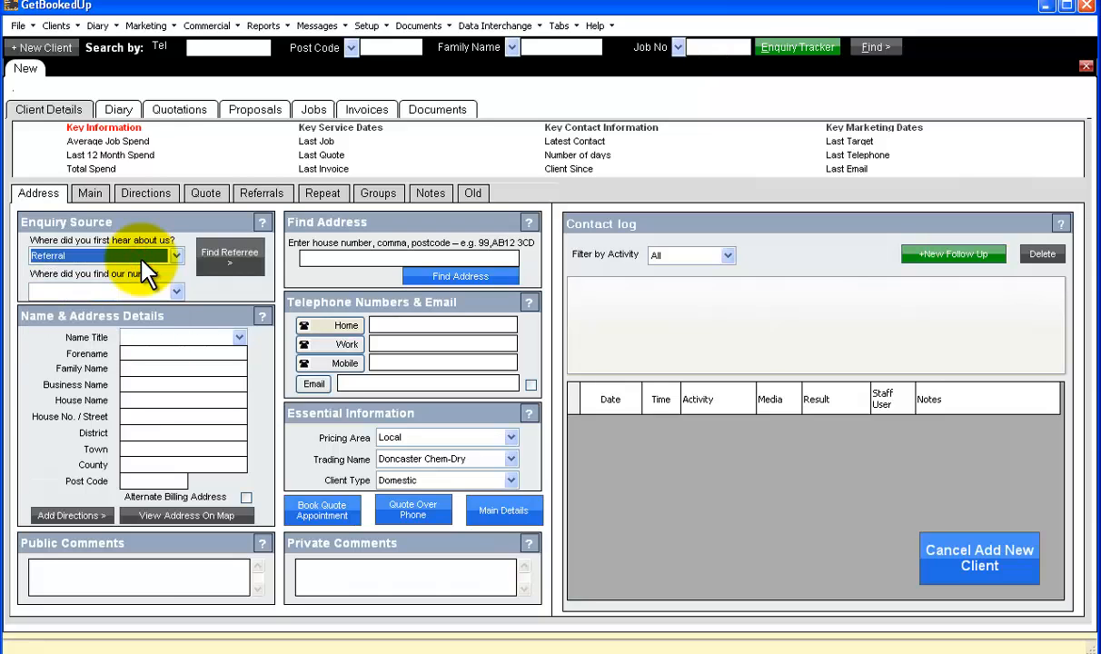
click(134, 291)
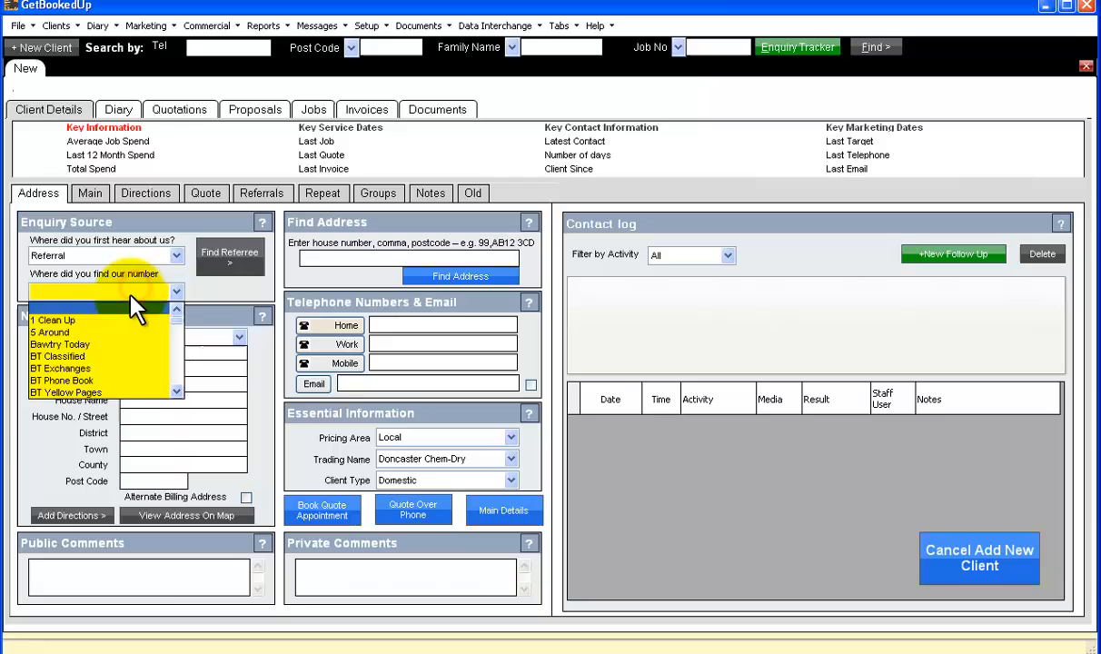
click(118, 393)
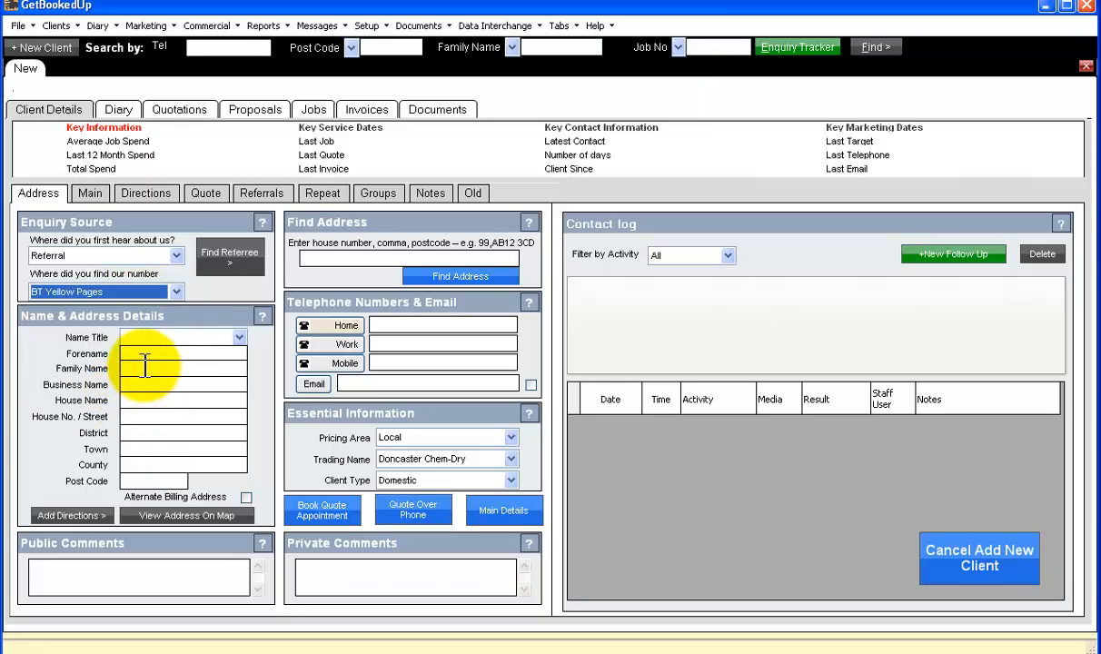
Set the client's title to Mr and enter their forename and family name.
click(238, 337)
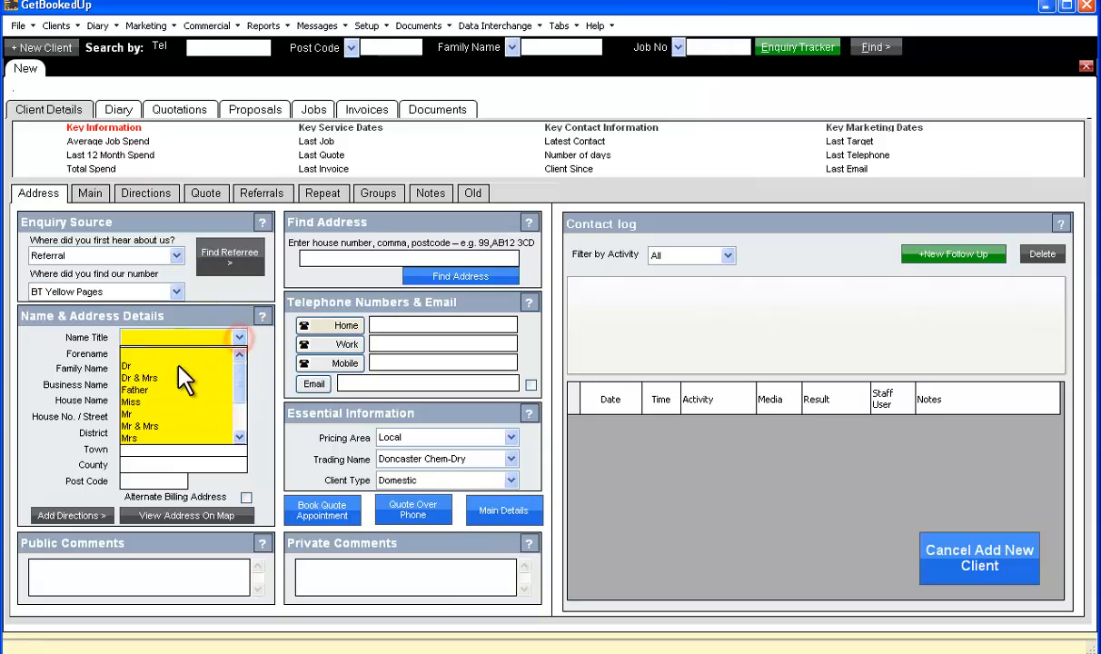
click(149, 382)
click(161, 355)
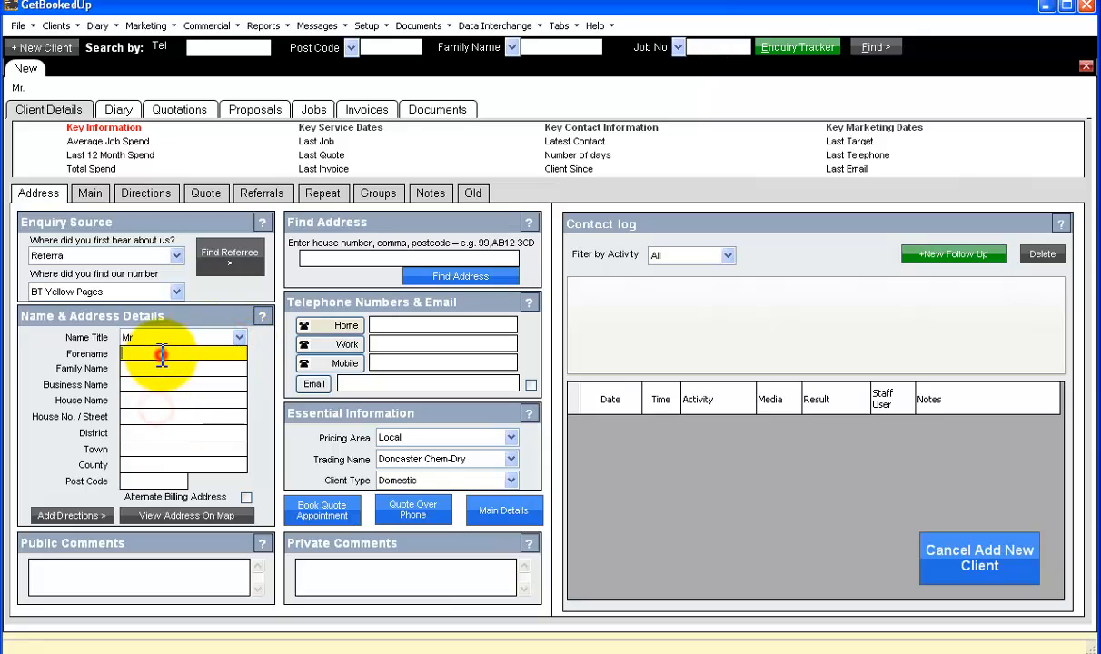
key(Tab)
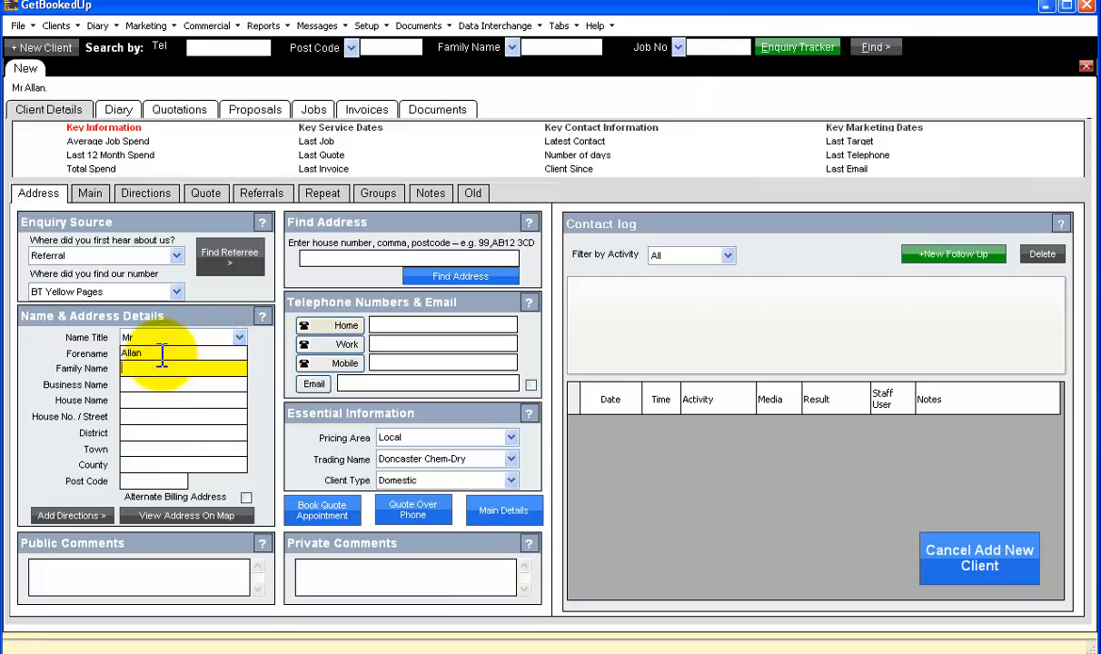
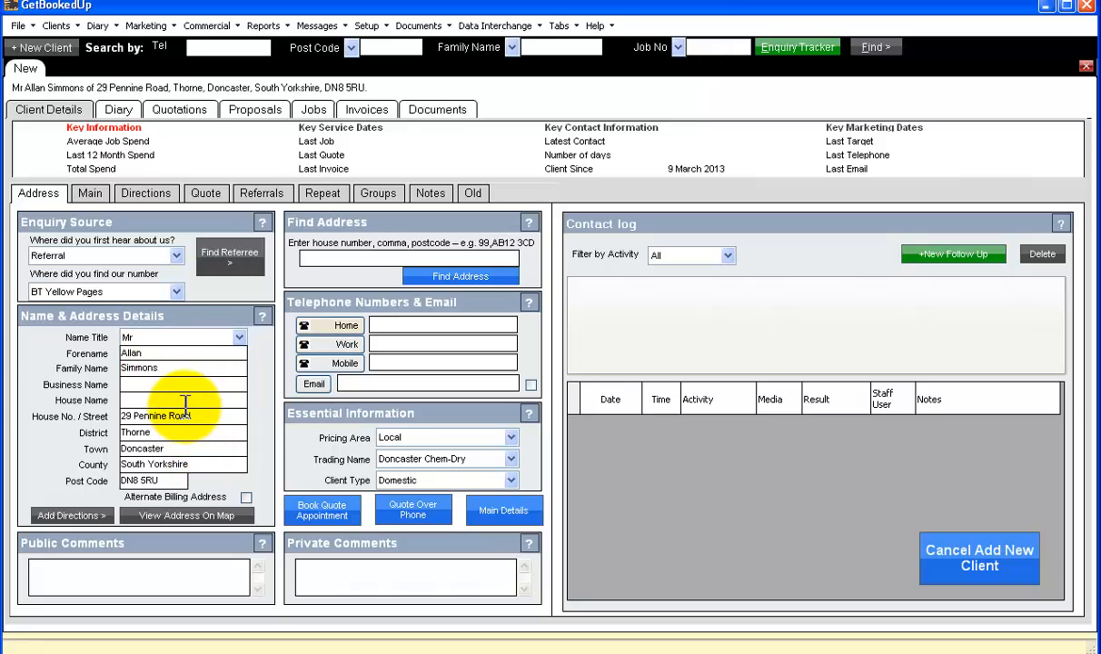
Search existing clients by the referee's family name and assign the matching client as referee.
click(228, 257)
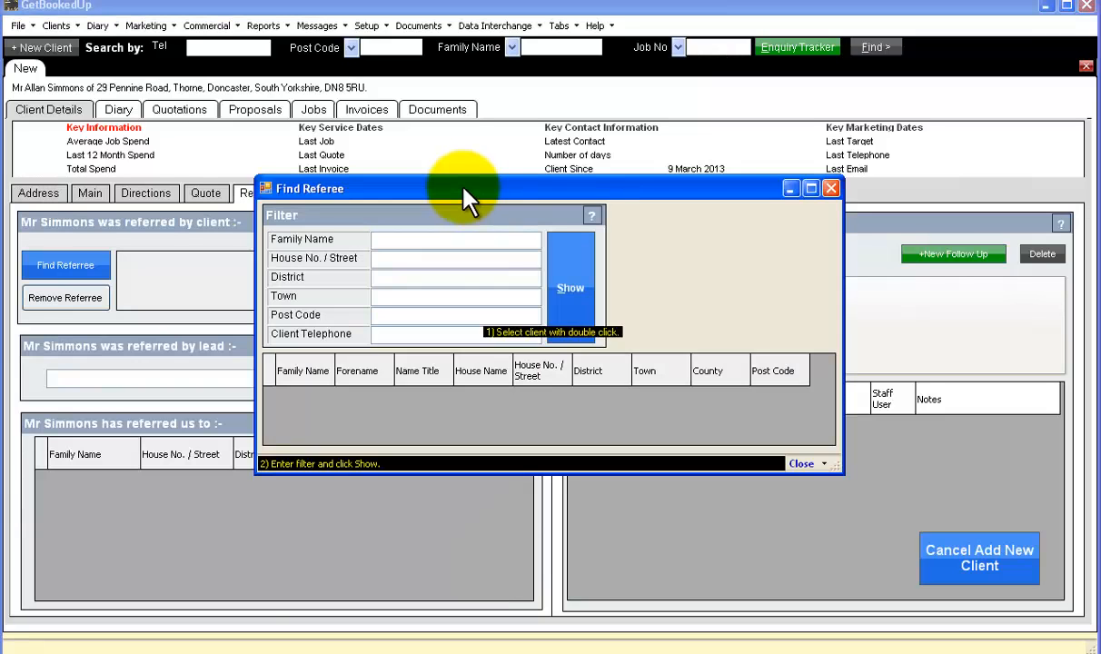
drag(445, 185, 322, 160)
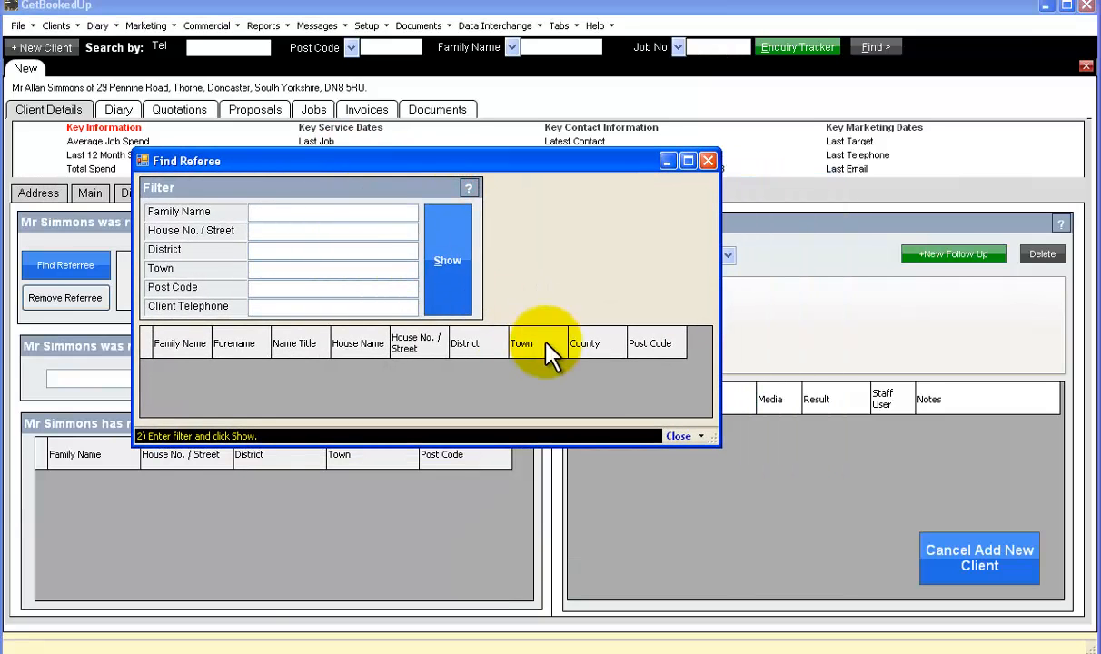
drag(715, 442, 895, 577)
click(307, 212)
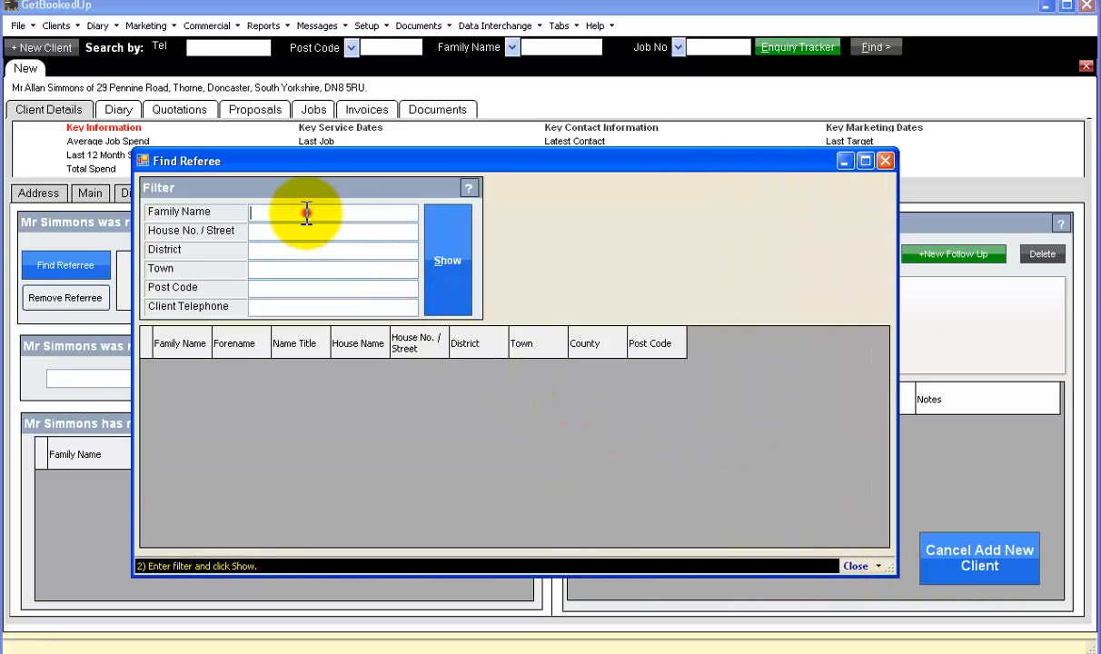
text(bear)
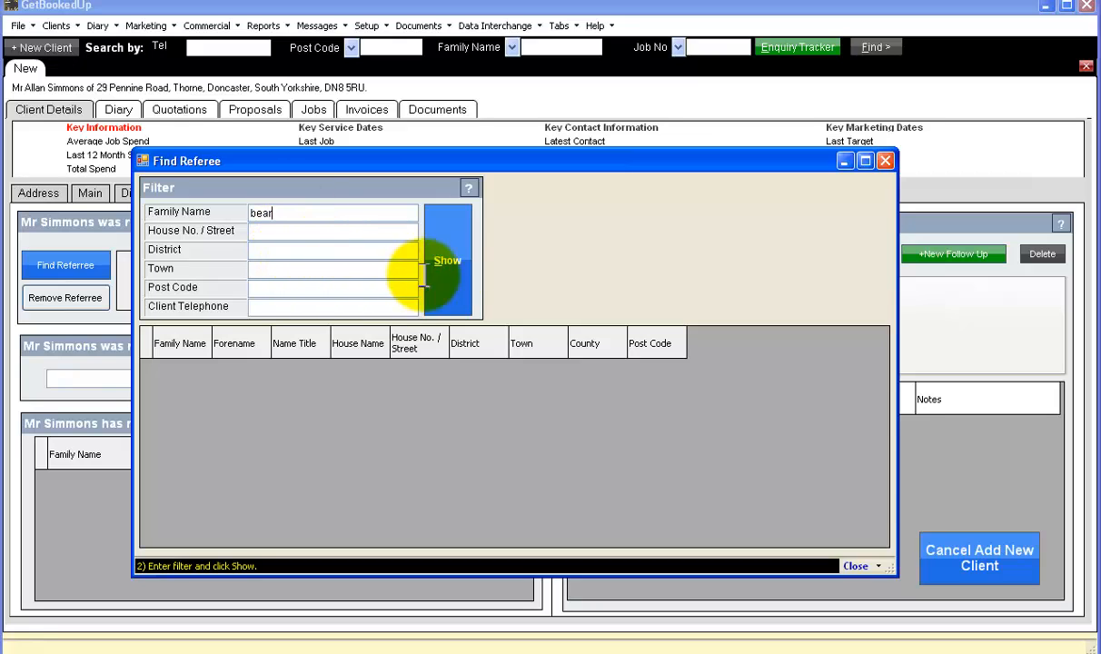
click(454, 265)
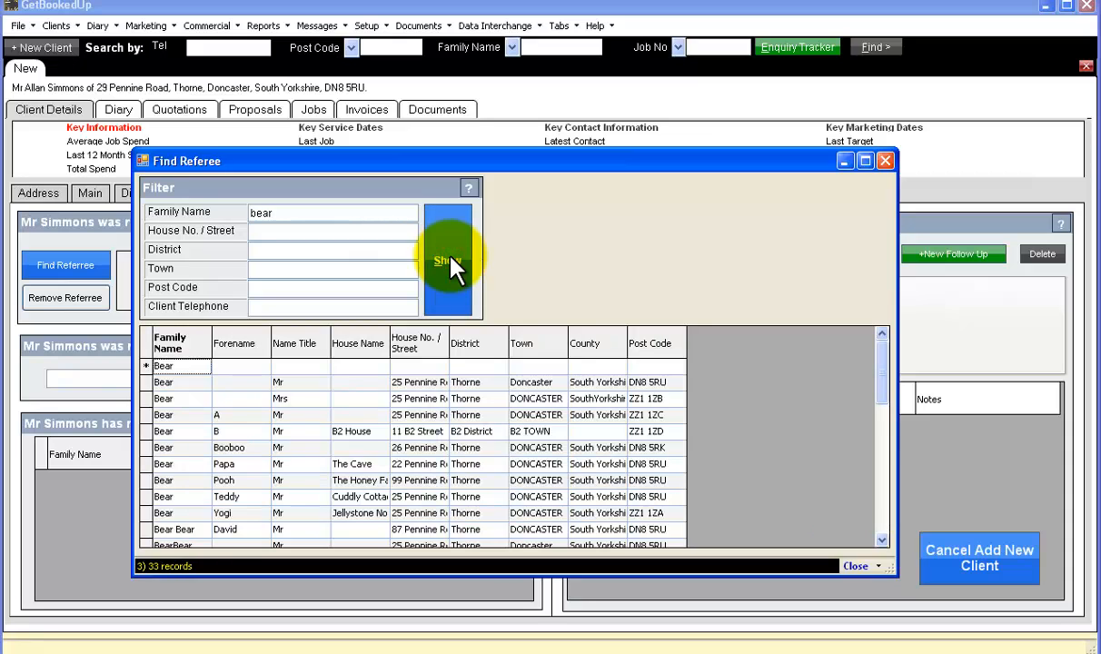
click(180, 415)
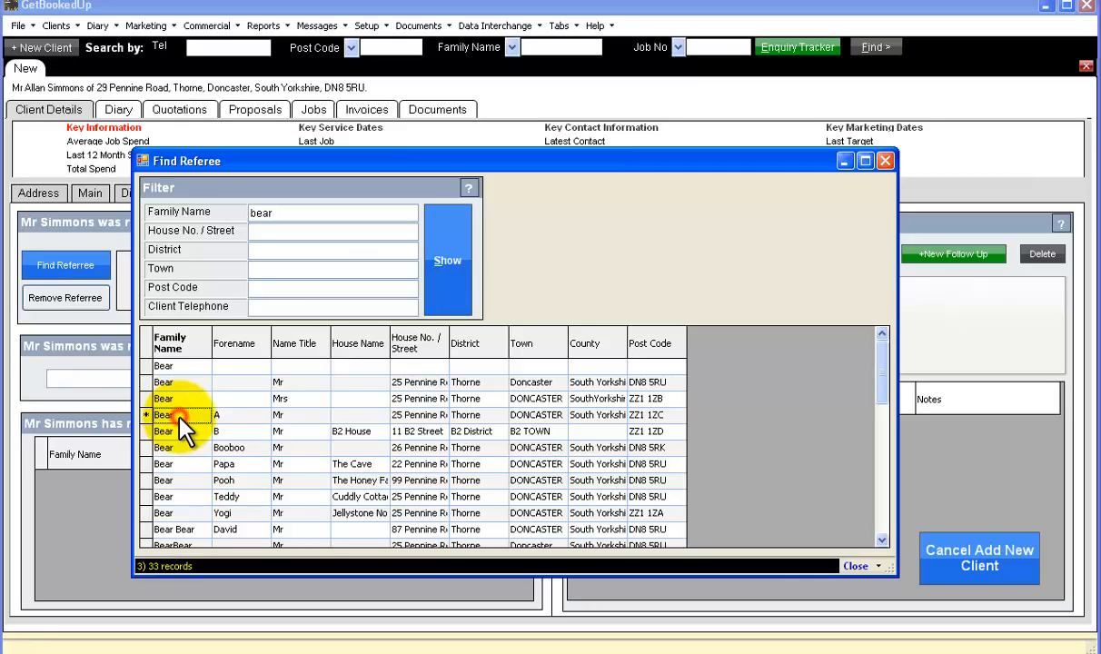
double_click(180, 417)
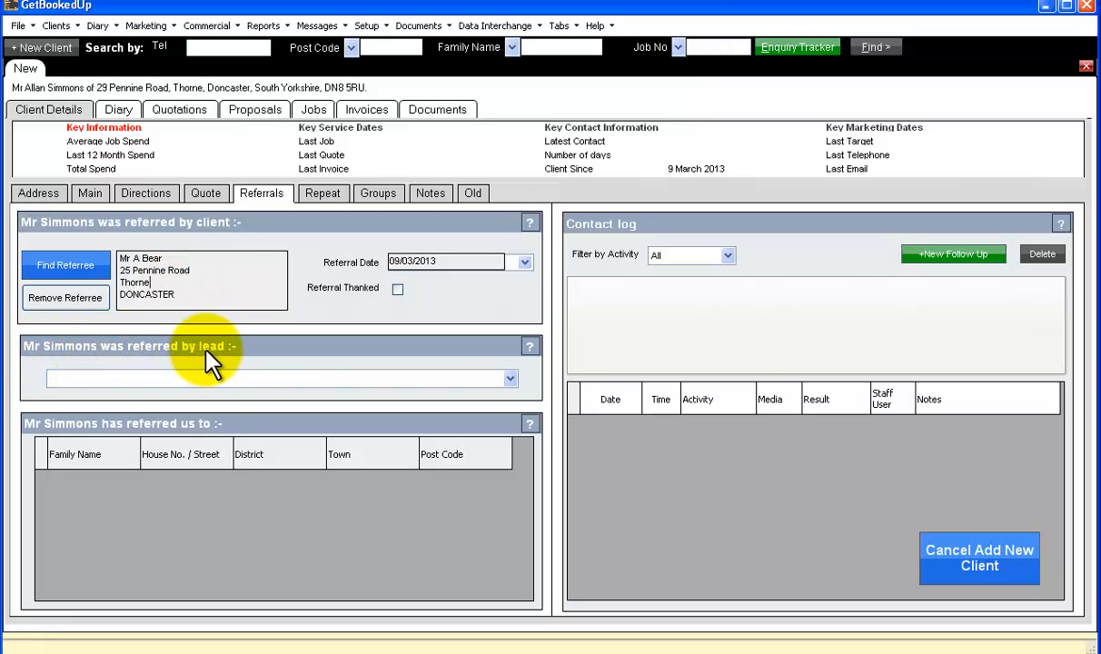
Select Carpet Library in the 'referred by lead' dropdown.
click(510, 379)
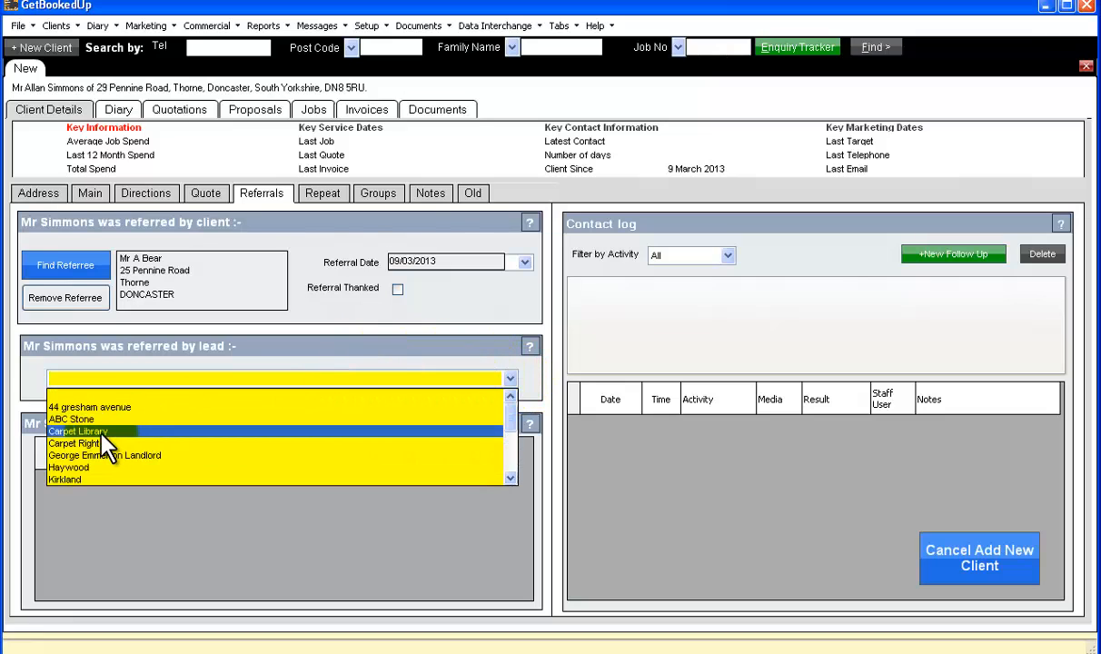
click(98, 431)
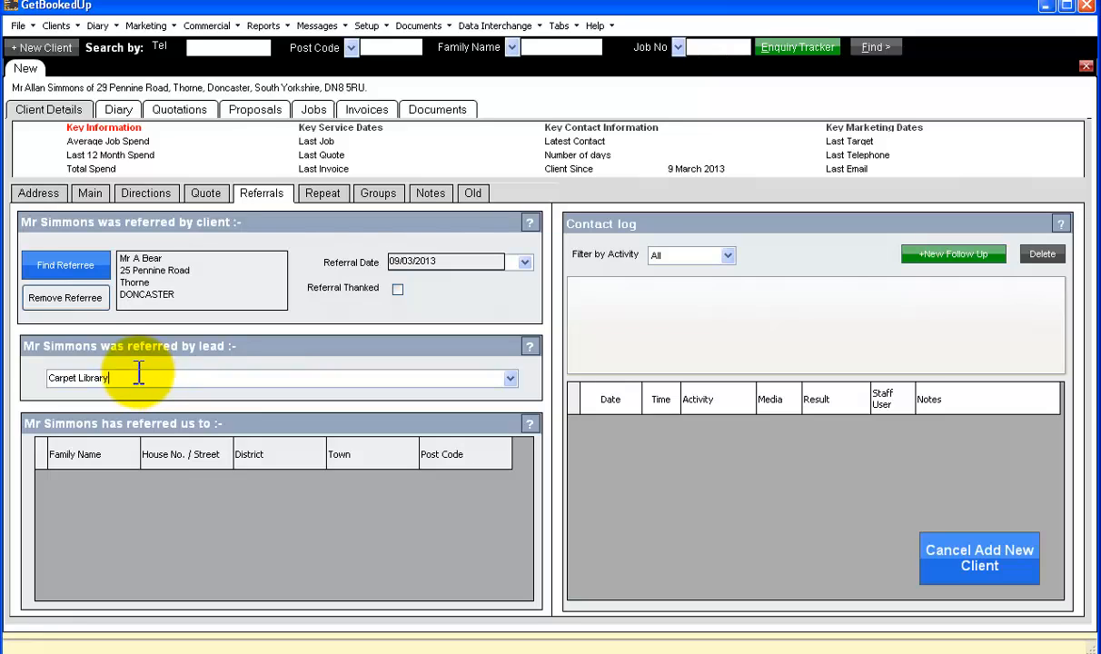
Close the new client and view the referee's Referrals tab listing the new client.
right_click(18, 67)
click(27, 73)
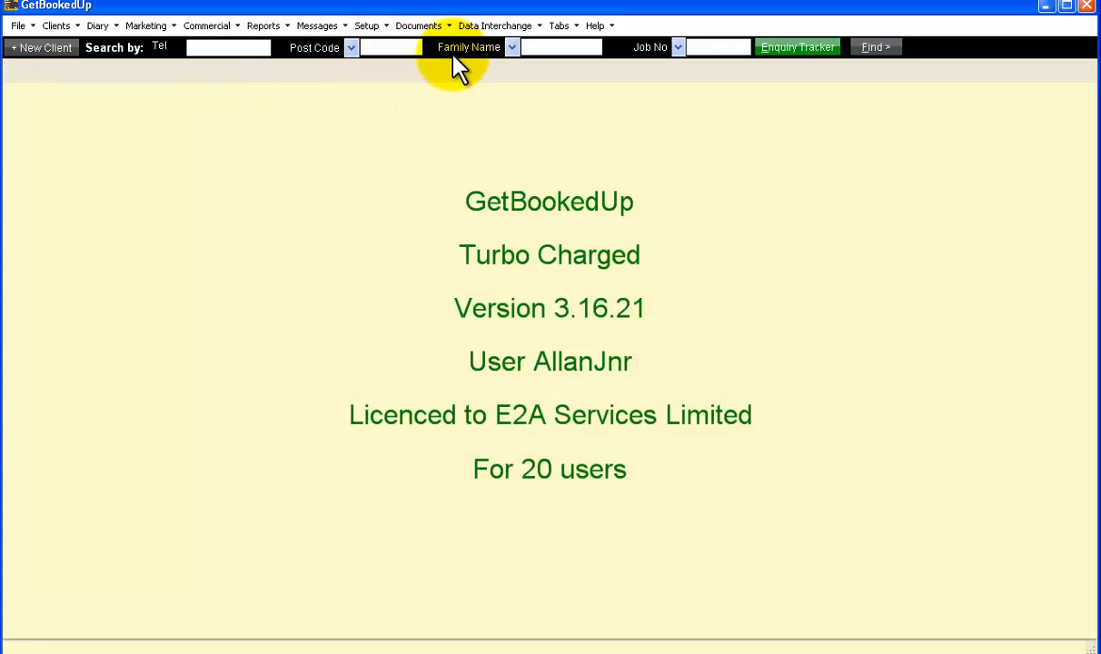
click(537, 50)
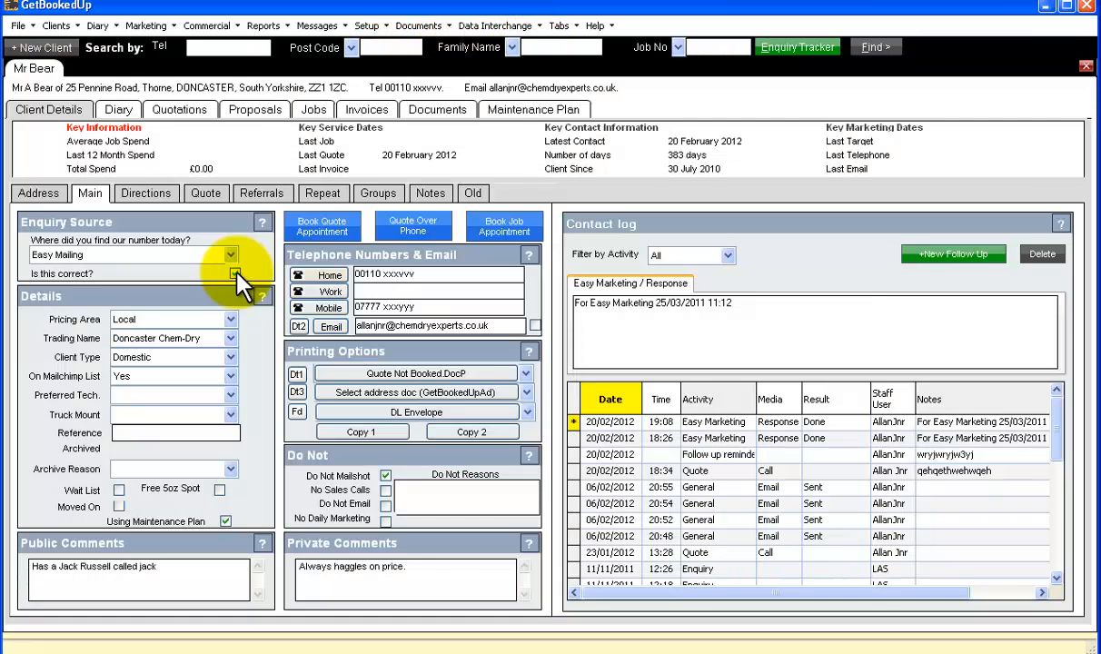
click(266, 195)
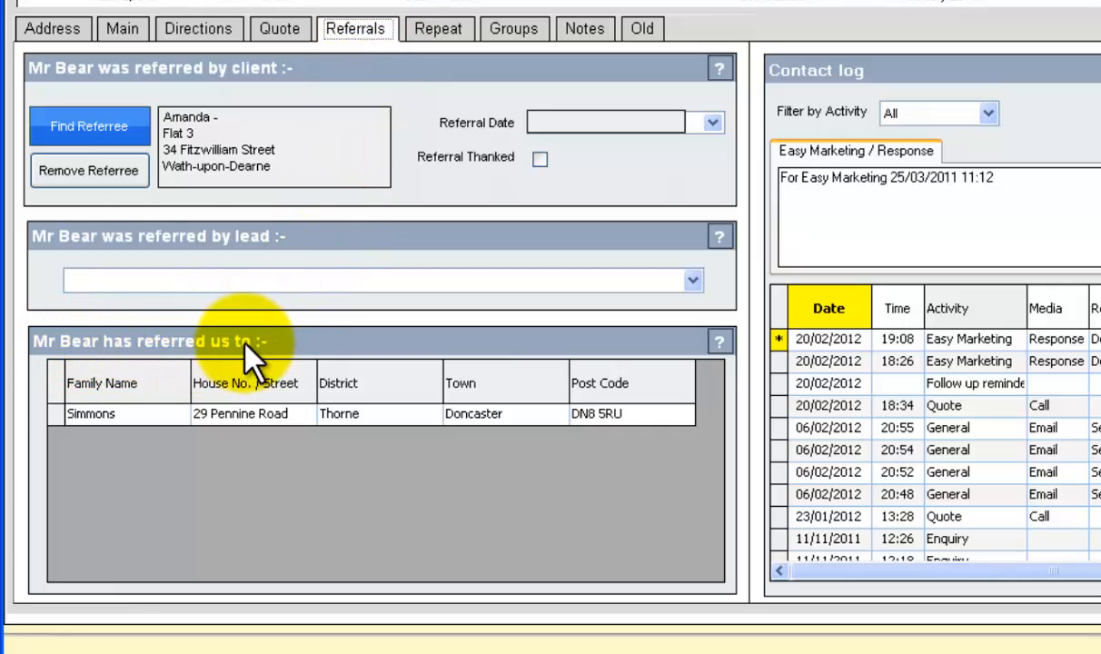
click(173, 422)
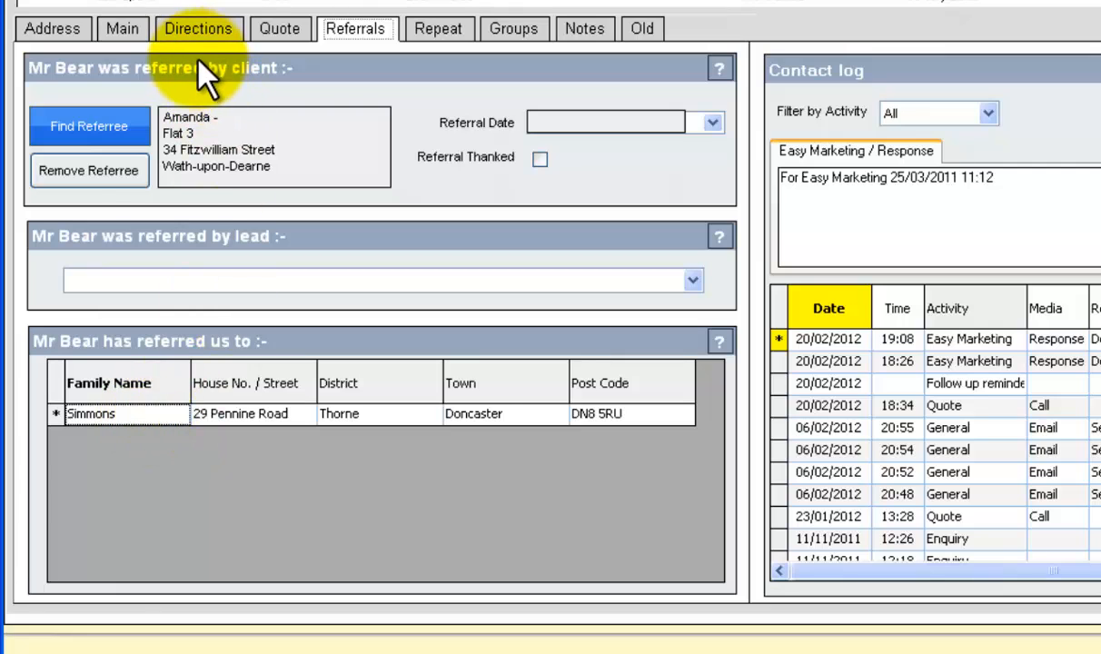
click(196, 119)
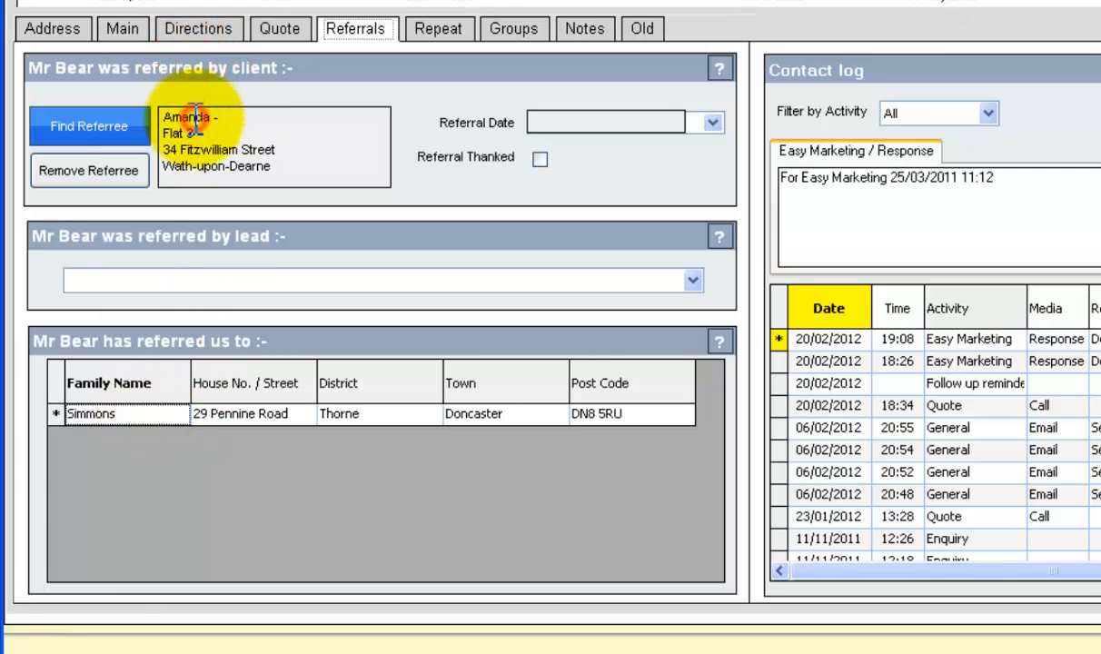
click(200, 166)
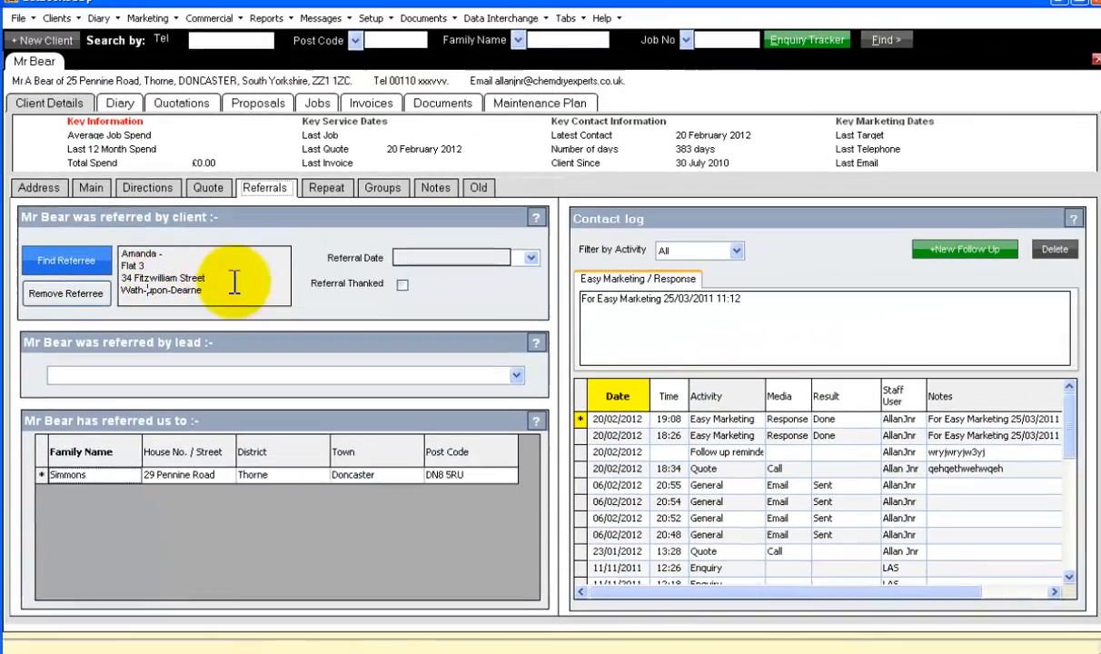
Close the referee's record, then open and dismiss the Marketing menu.
right_click(30, 63)
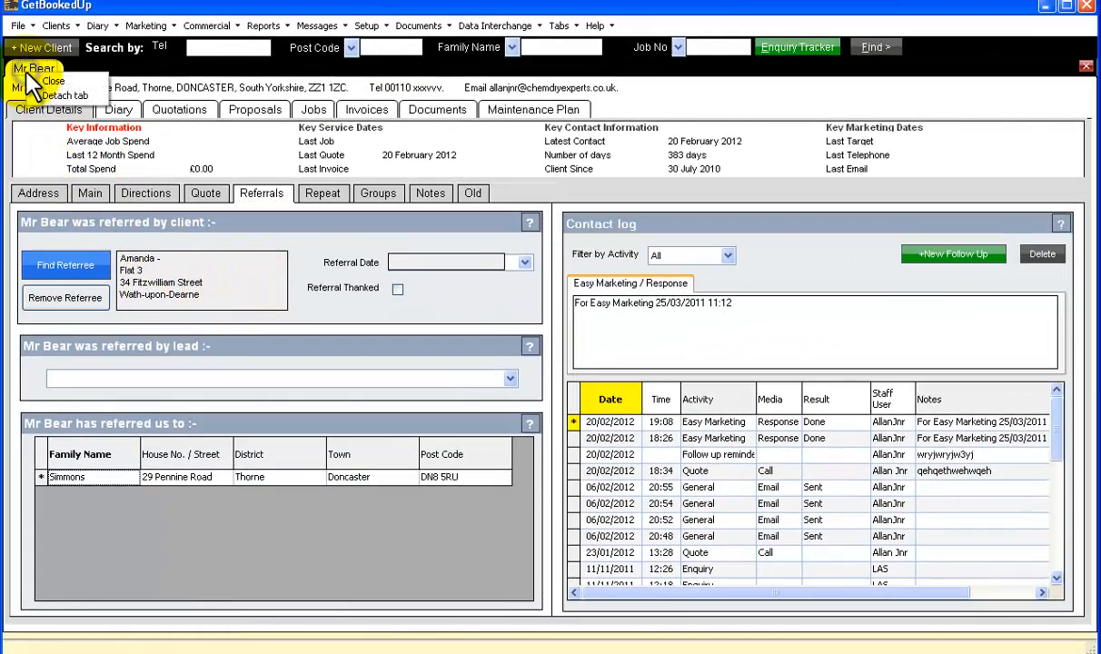
click(36, 80)
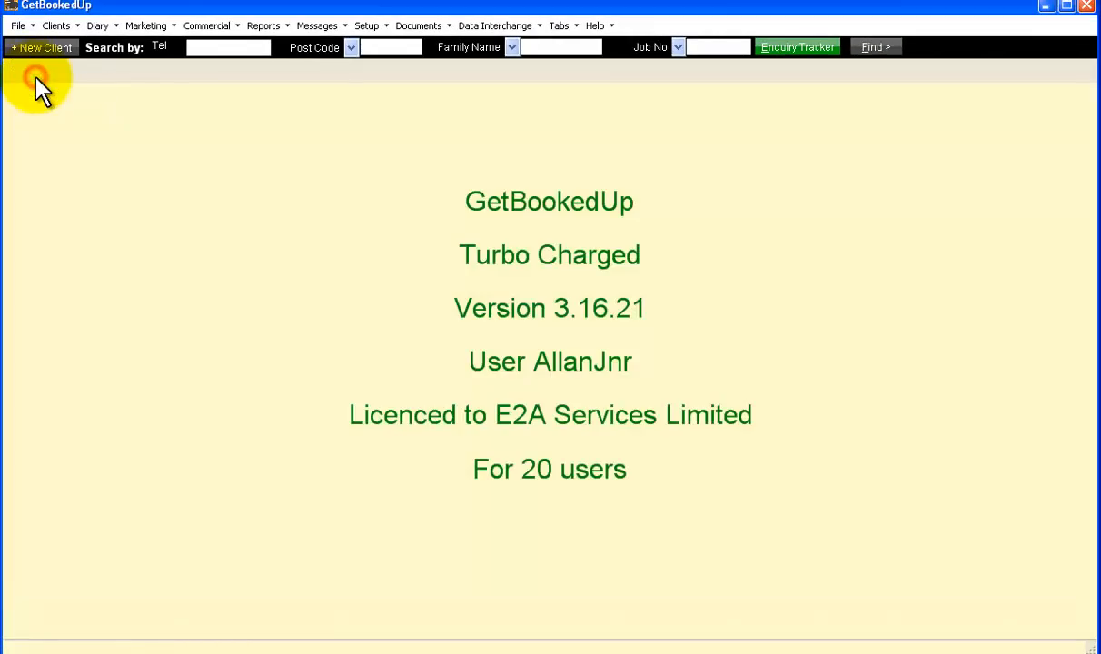
click(156, 26)
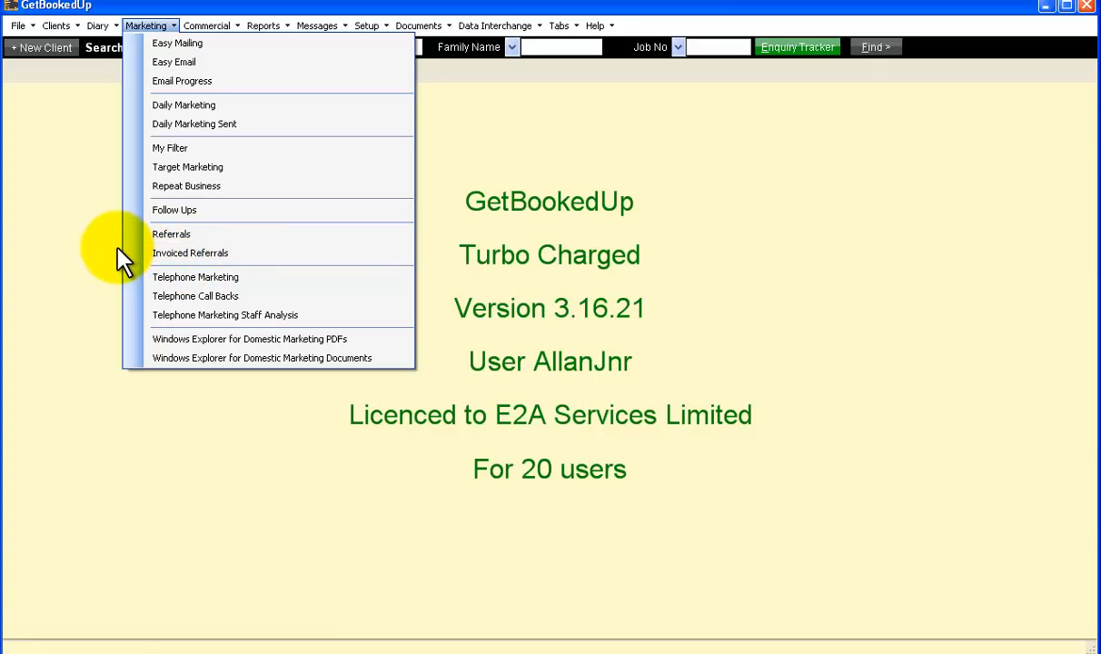
click(86, 241)
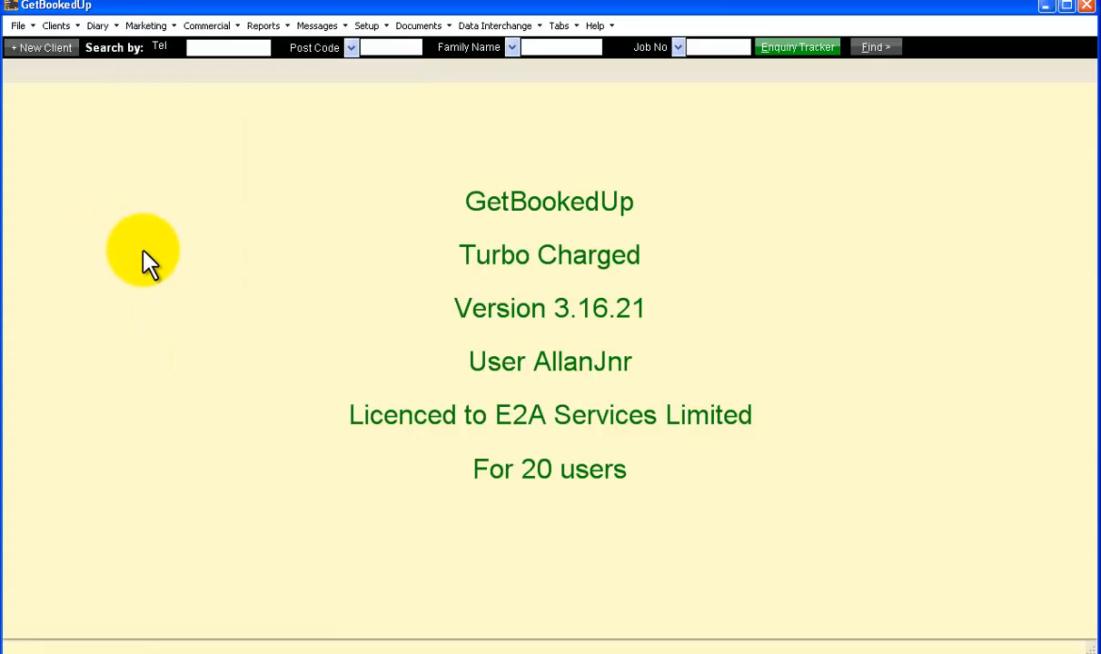